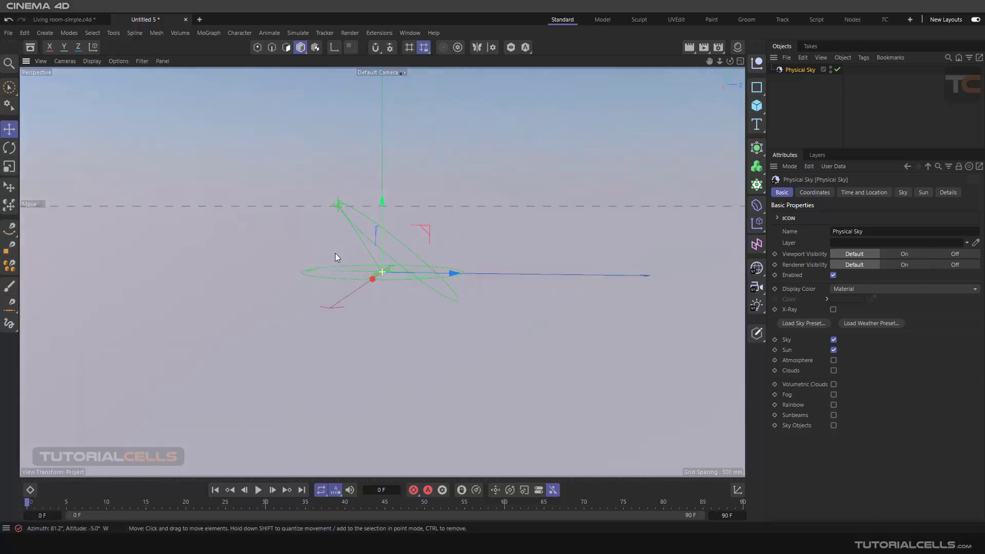
Set the Physical Sky's time of day to 19:00:00
left_click_drag(340, 208, 332, 232, "alt")
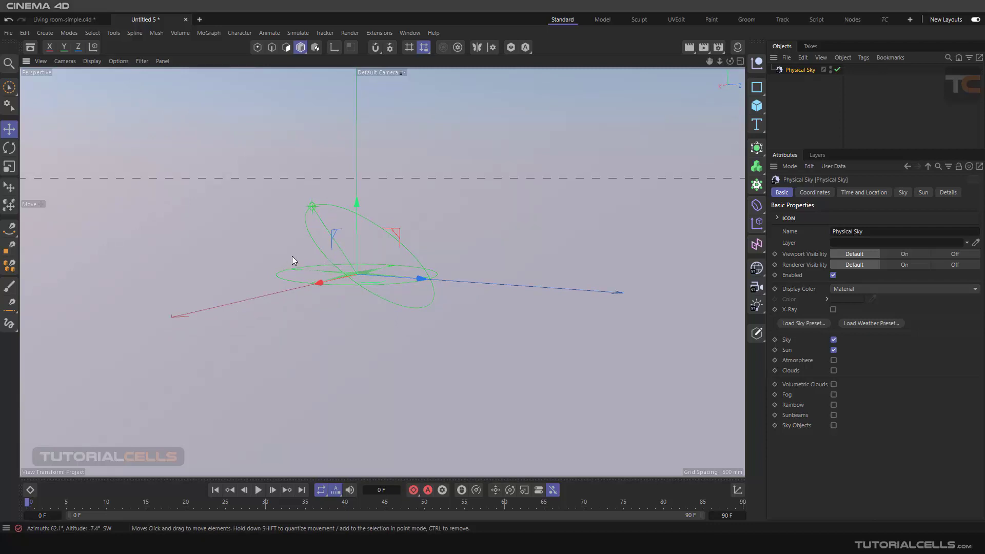
left_click_drag(291, 255, 723, 233, "alt")
left_click(845, 193)
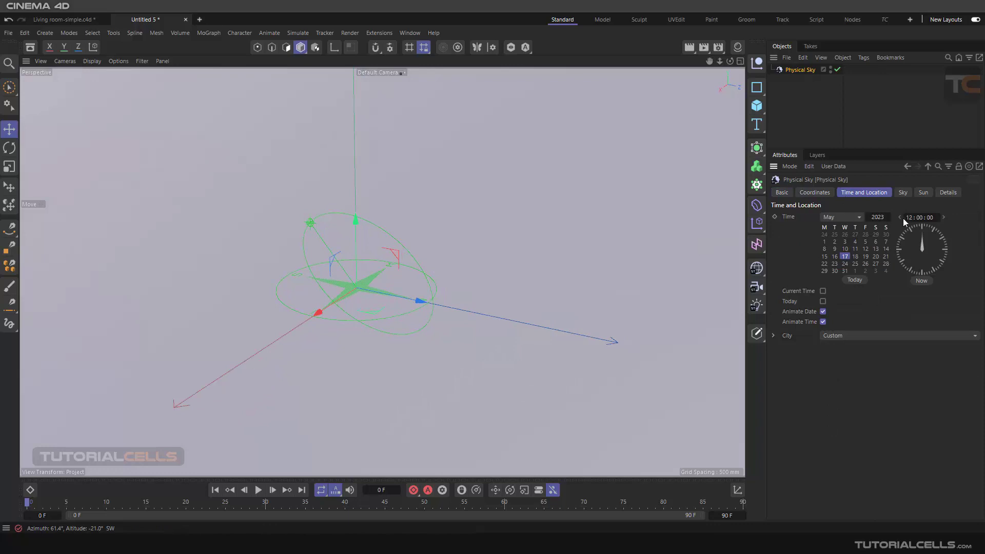
left_click(944, 215)
left_click(943, 216)
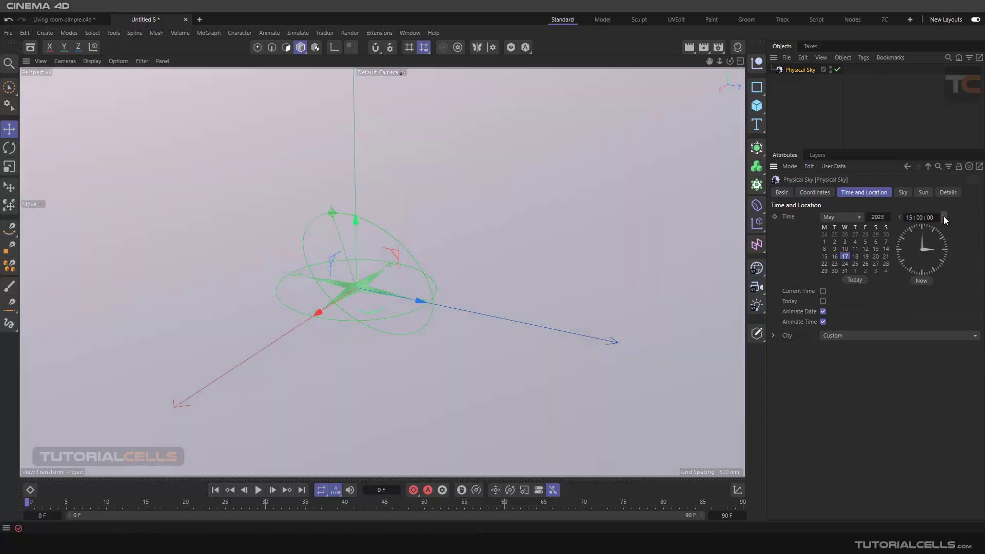
left_click(944, 216)
left_click(944, 216)
left_click(944, 216)
left_click(944, 217)
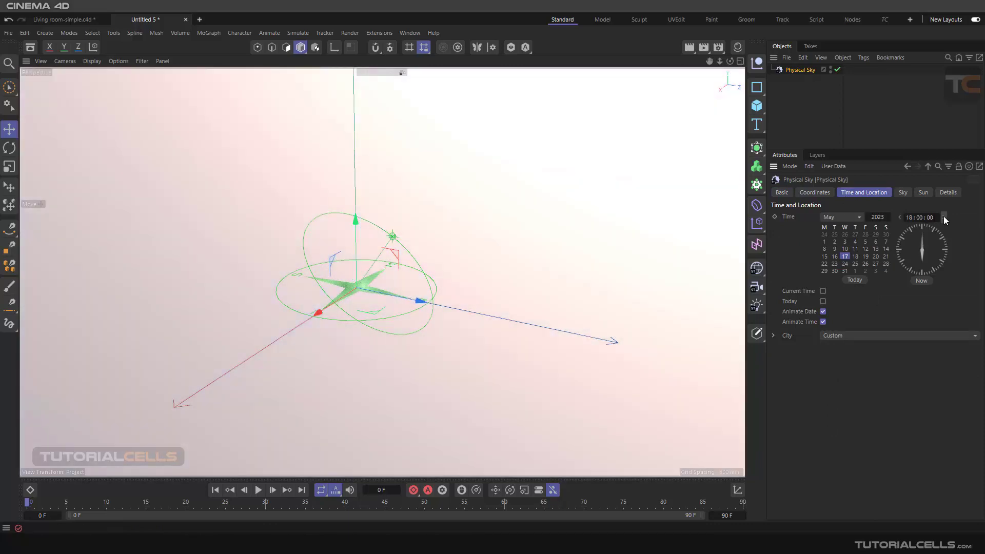
Enable the Rainbow option of the Physical Sky and show its rainbow settings
left_click_drag(480, 269, 215, 244, "alt")
left_click_drag(360, 255, 350, 209, "alt")
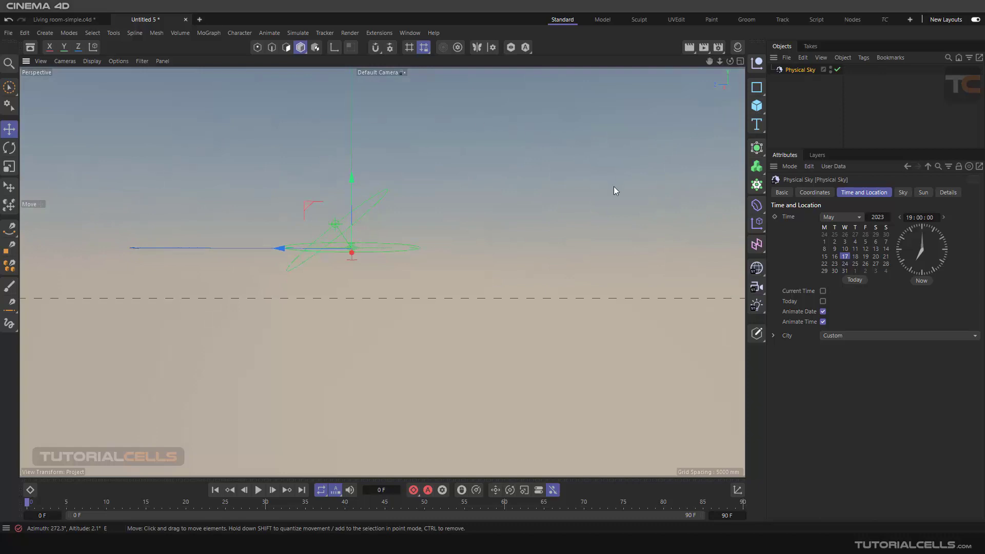
left_click(782, 192)
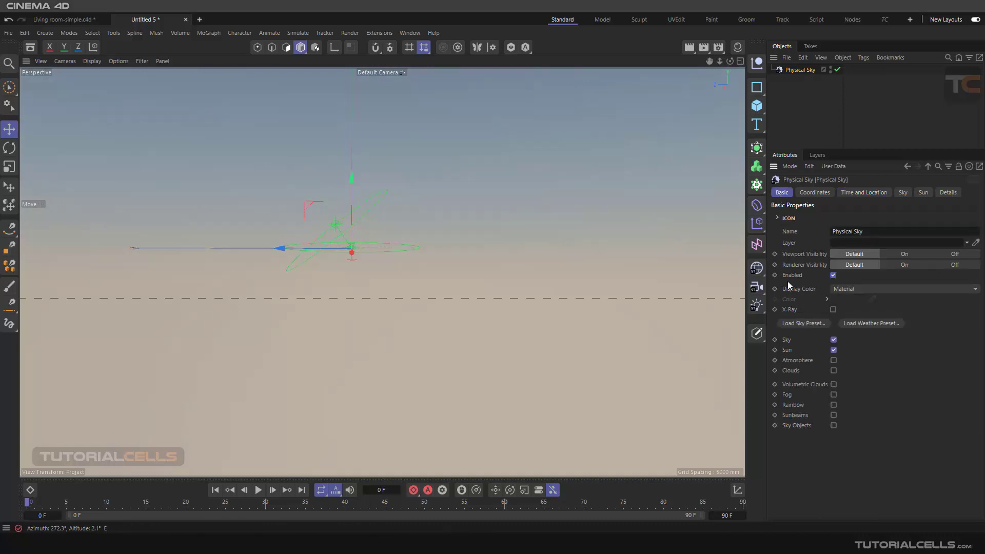
left_click(834, 406)
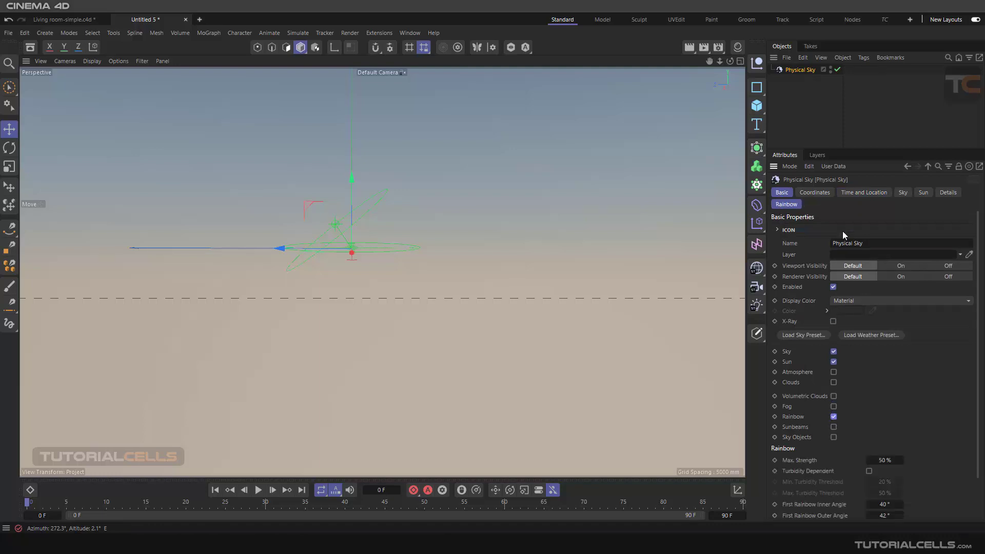
left_click(787, 206)
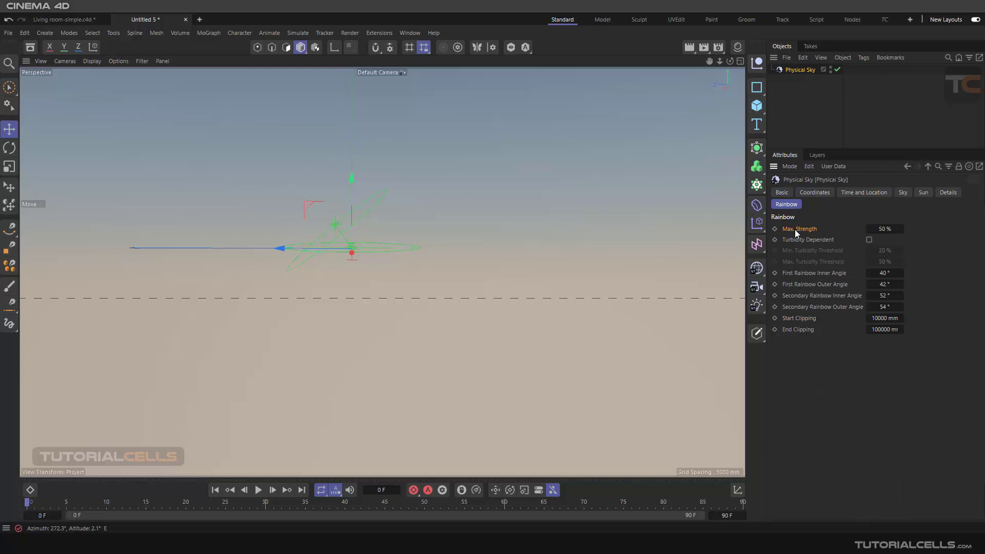
Render the viewport facing the sky opposite the sun and set the rainbow's Max. Strength to 70 %
left_click(688, 51)
left_click_drag(294, 223, 291, 209, "alt")
left_click(689, 47)
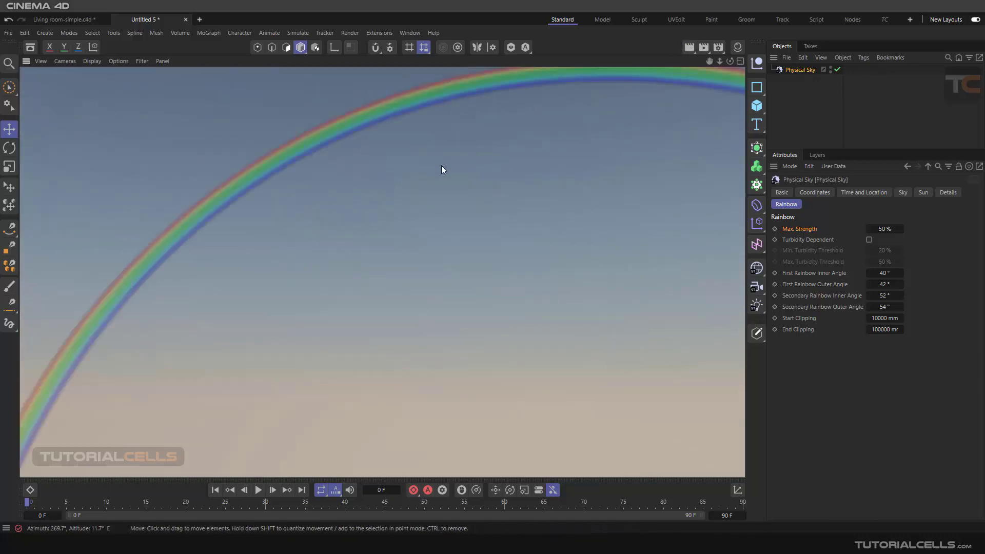
left_click_drag(429, 177, 441, 165, "alt")
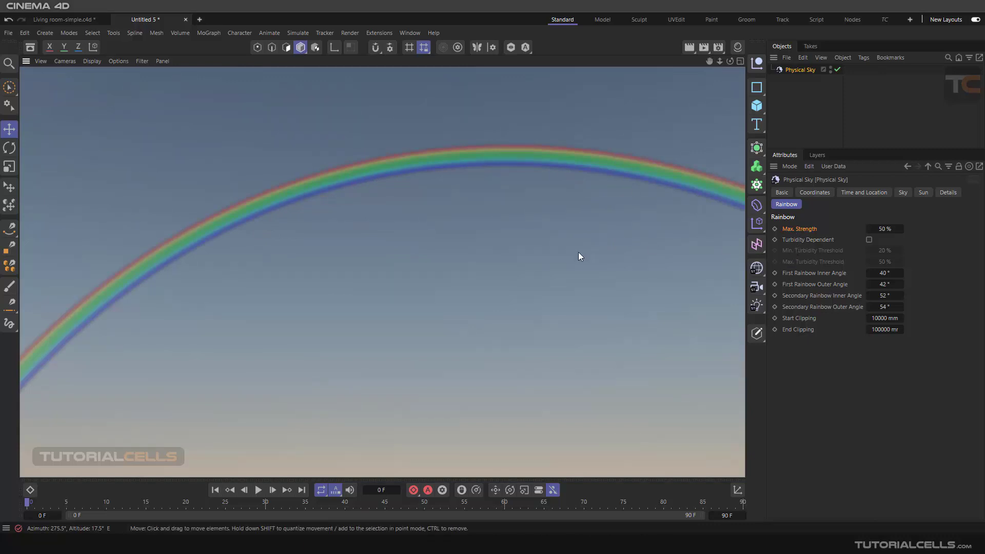
left_click_drag(901, 229, 909, 229)
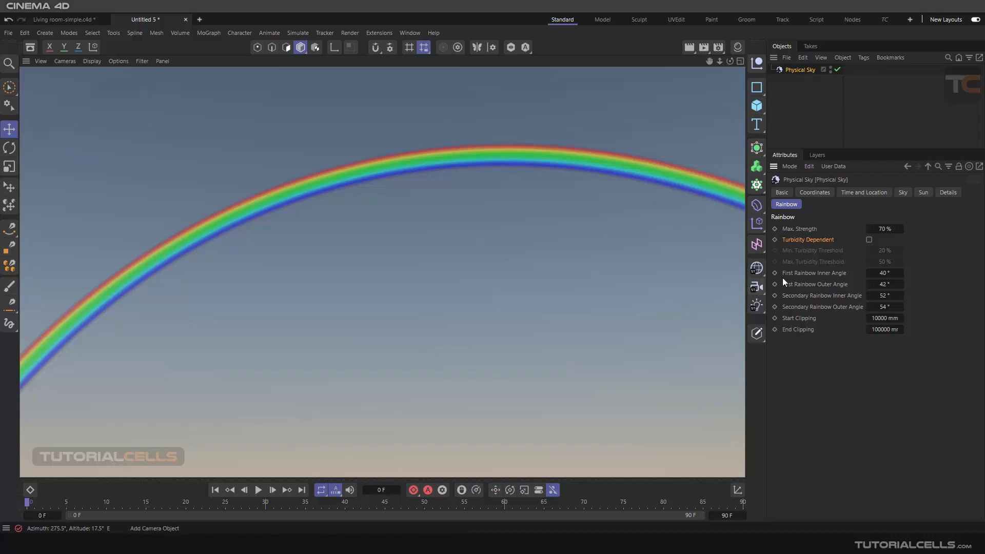
Try the rainbow's Turbidity Dependent option
left_click(949, 191)
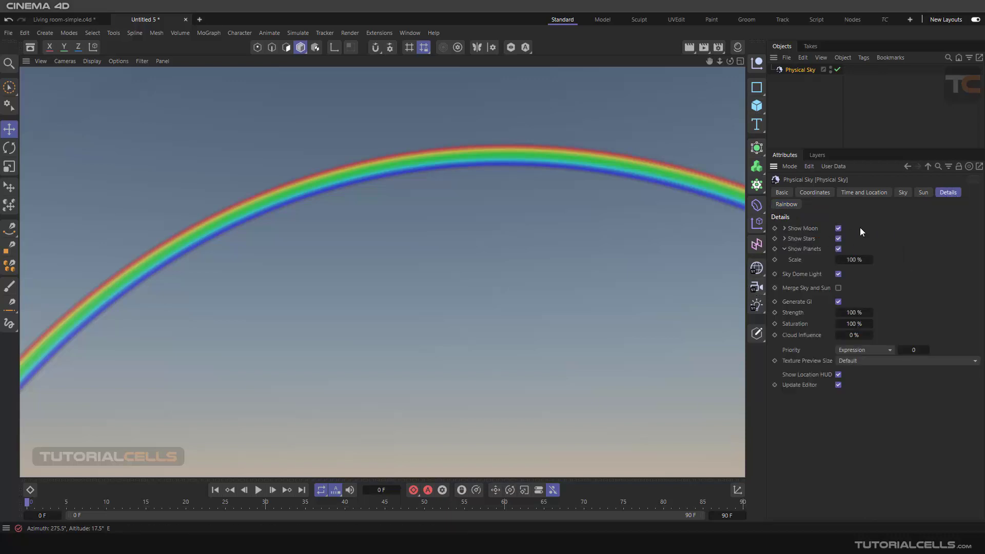
left_click(922, 193)
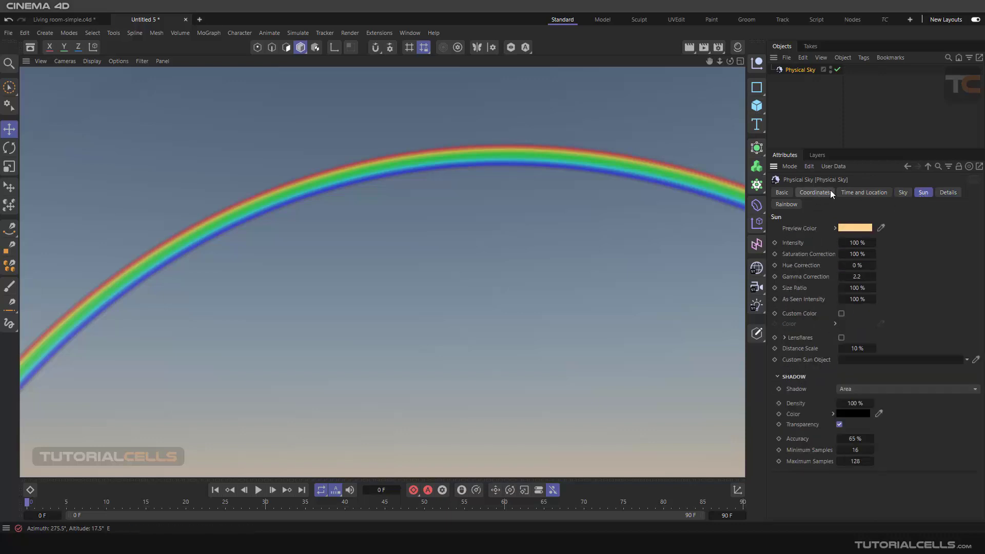
left_click(873, 193)
left_click(787, 204)
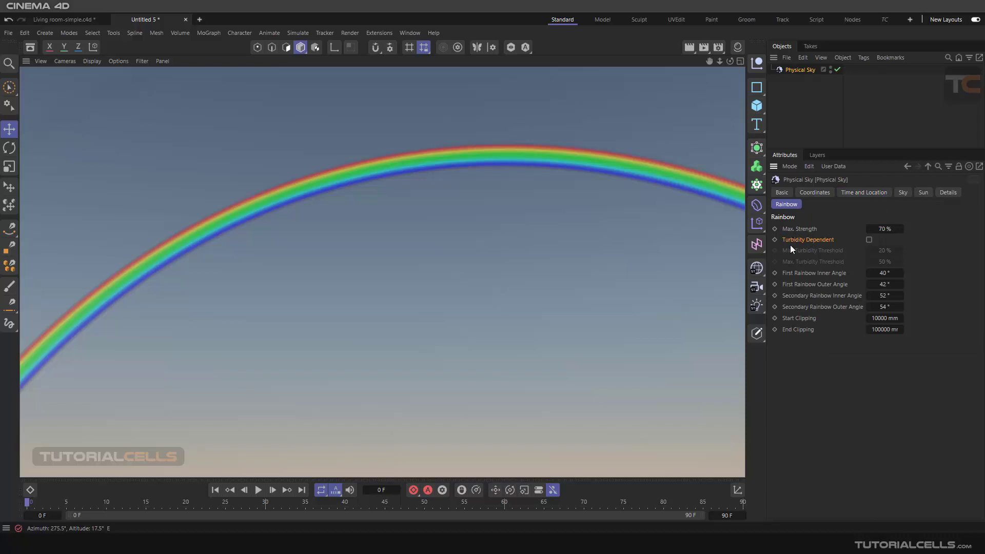
left_click(868, 240)
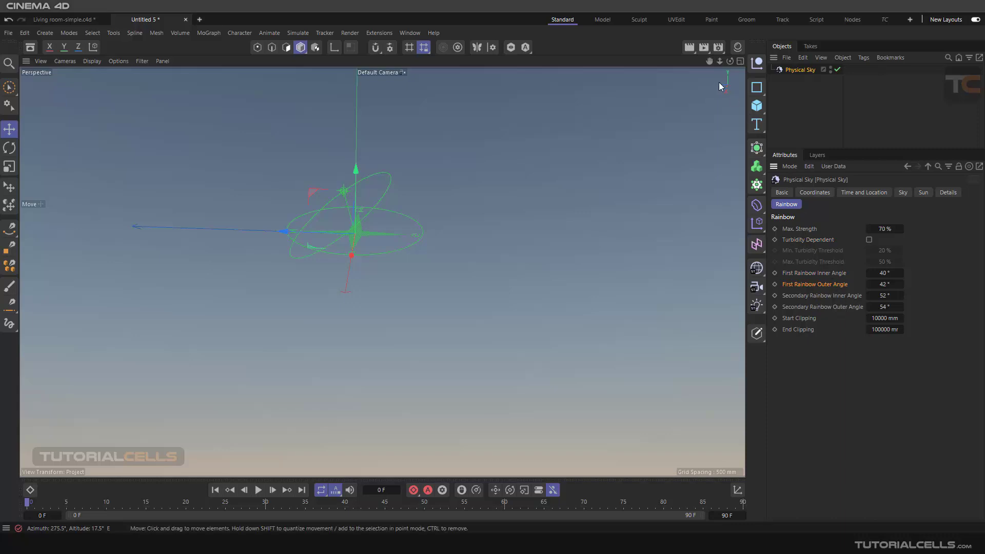
Set the First Rainbow Inner Angle to 49° and Outer Angle to 52°, and render the viewport
left_click(689, 47)
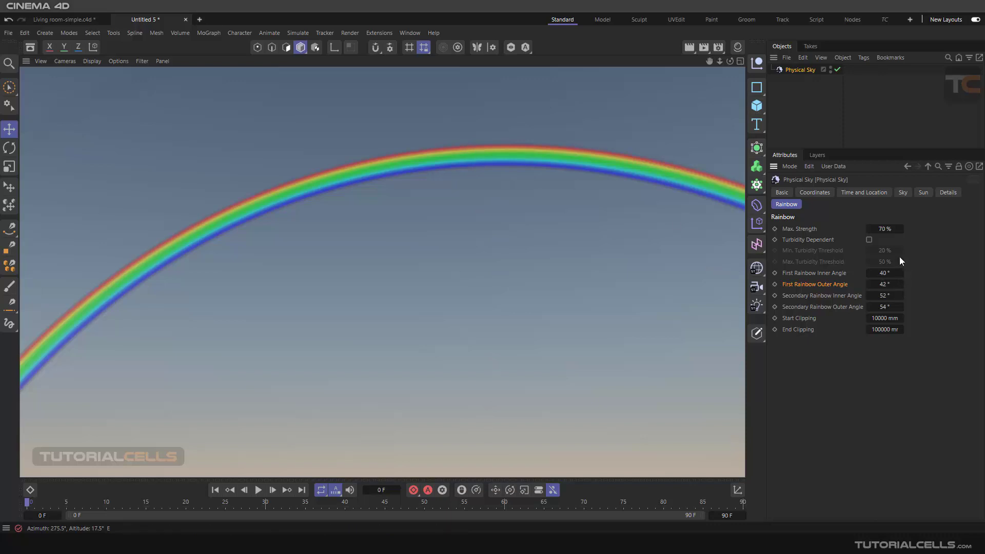
left_click(902, 273)
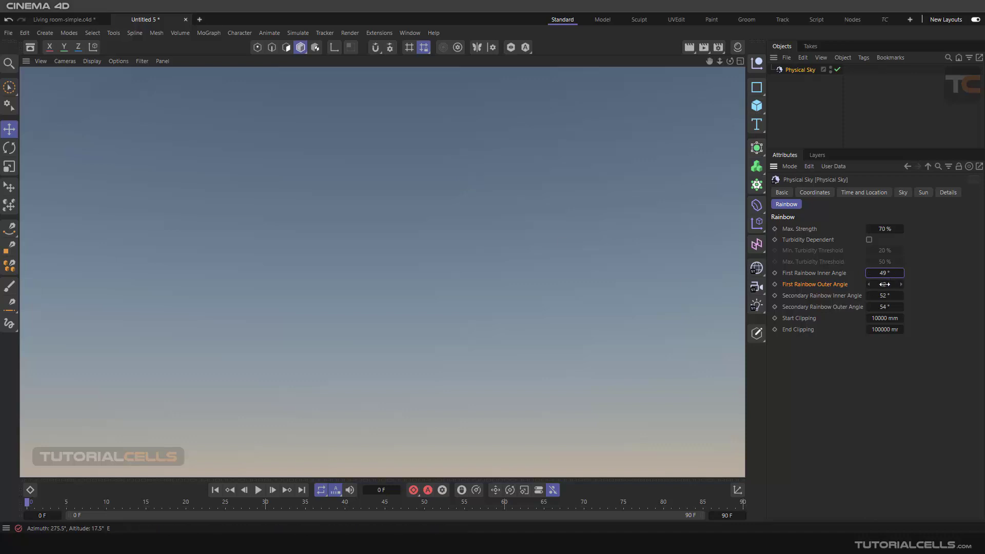
left_click_drag(885, 284, 888, 284)
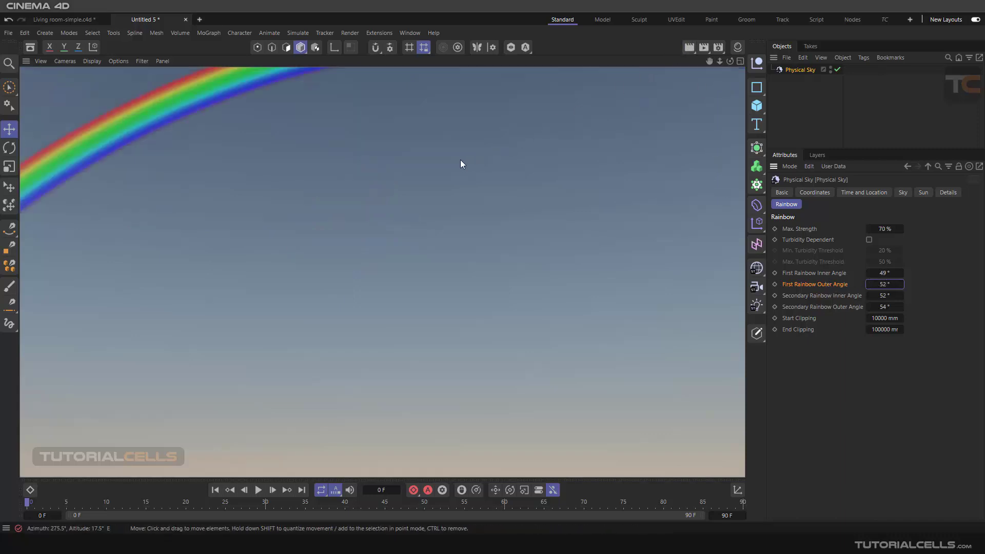
left_click_drag(408, 178, 408, 171, "alt")
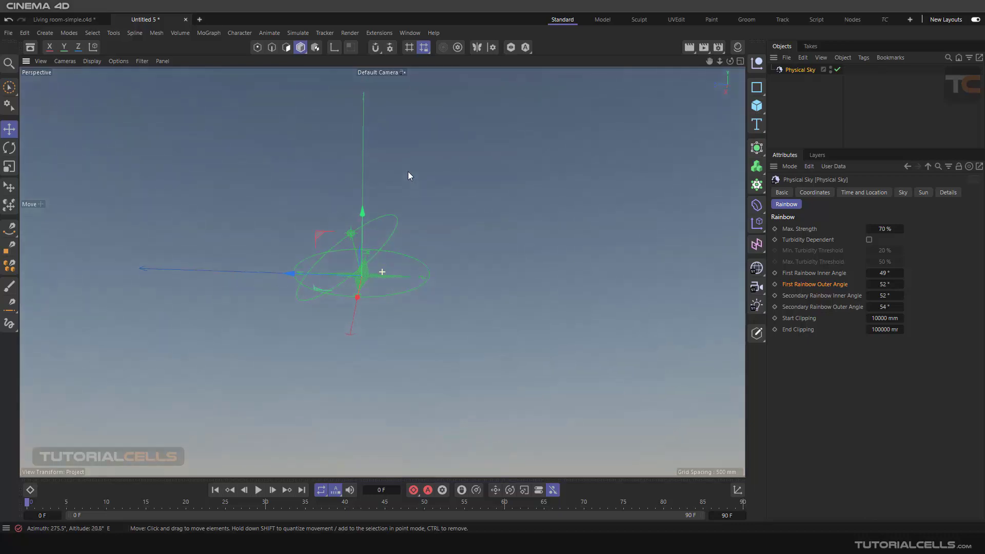
left_click(689, 48)
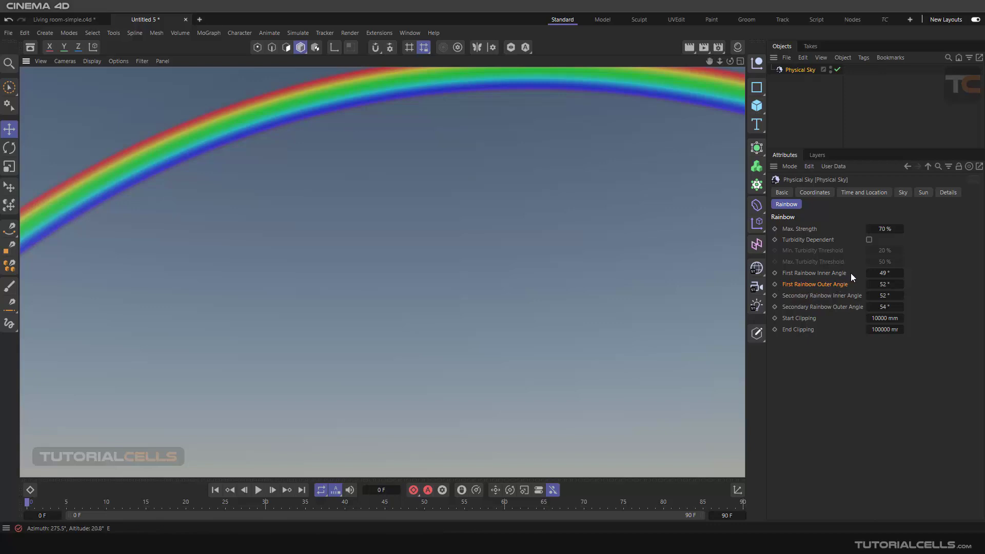
Try a First Rainbow Inner Angle of 30°, and reset the first rainbow's inner and outer angles to 40° and 42°
left_click(882, 272)
type("30")
key("Return")
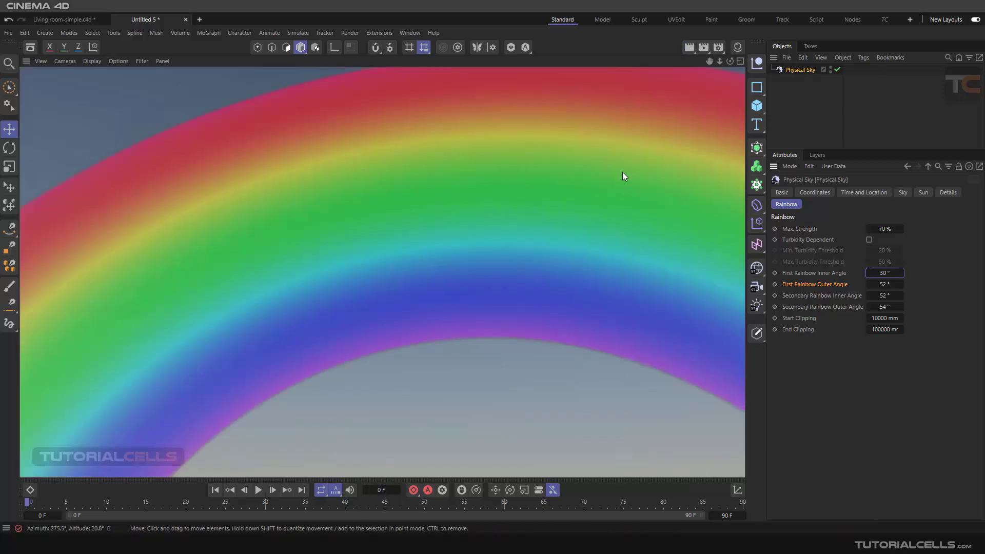
right_click(900, 273)
right_click(899, 284)
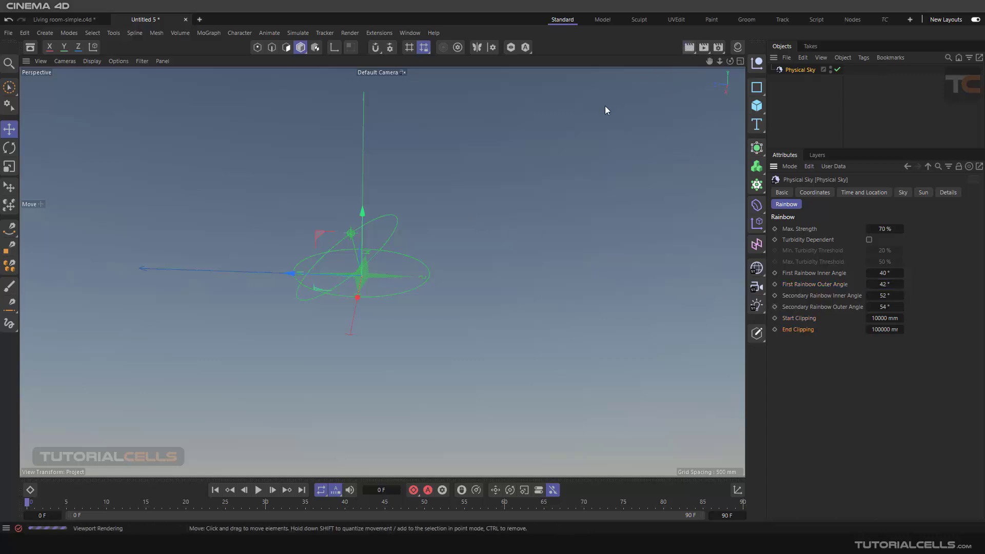
Render the viewport to preview the rainbow, and turn the view toward the sun's side of the sky
key("ctrl+r")
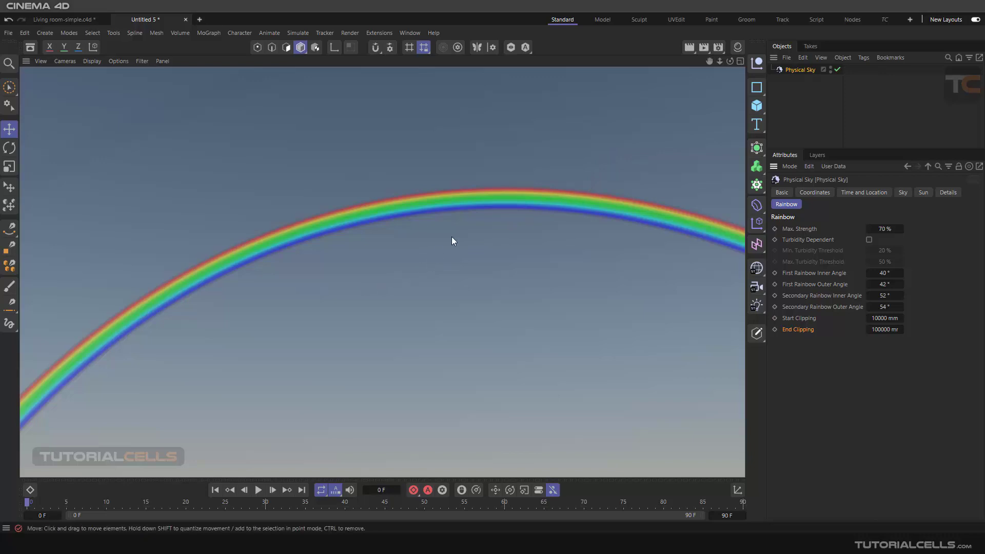
left_click(799, 318)
key("alt+Tab")
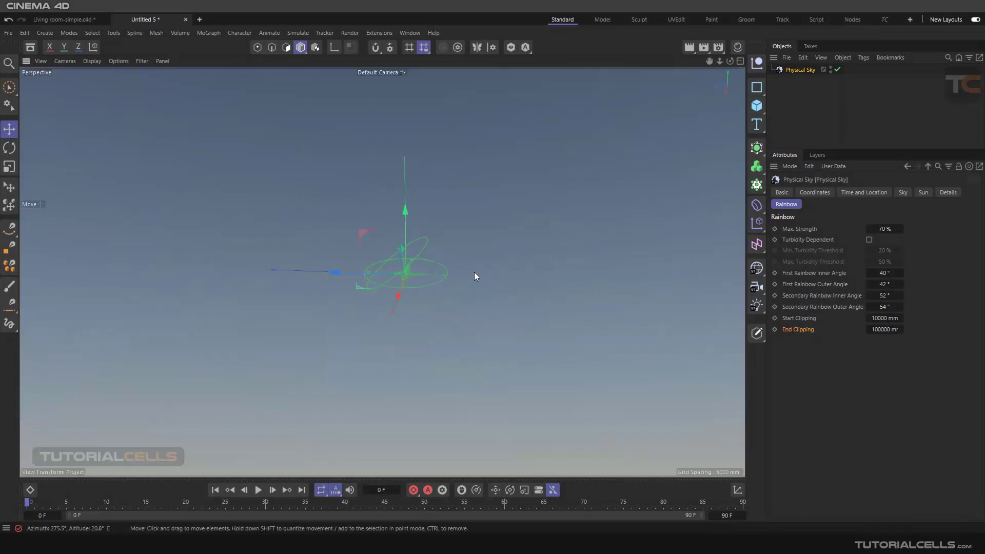
left_click_drag(474, 276, 282, 247, "alt")
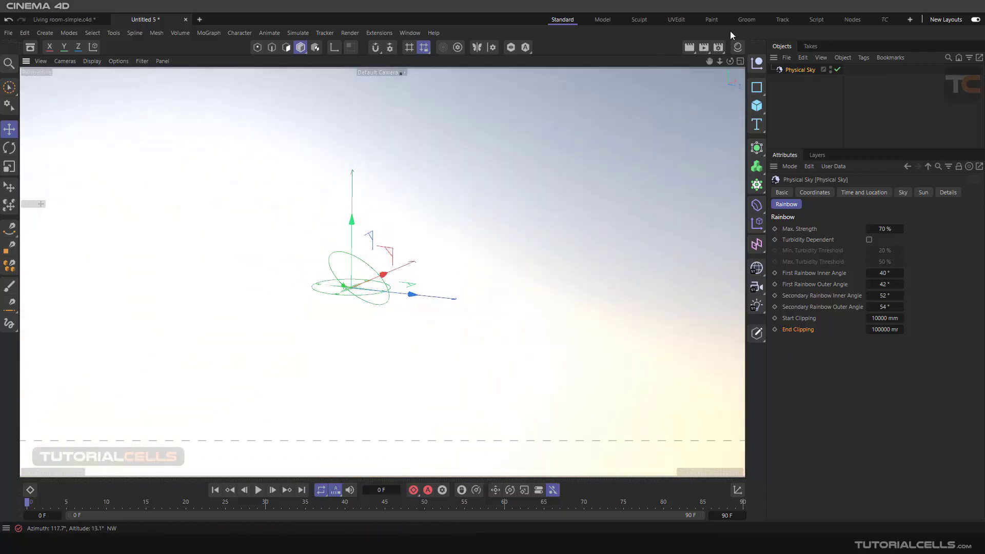